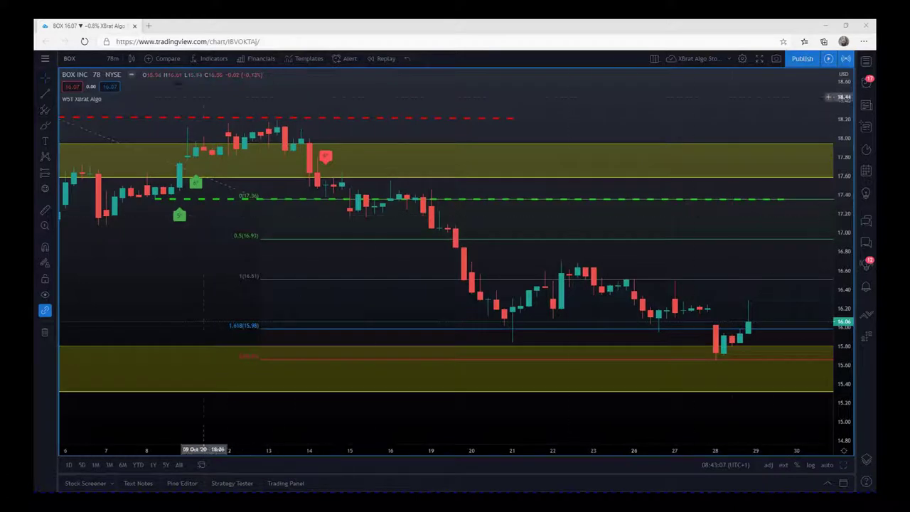
Step: Switch the BOX chart to the 1D interval and zoom out to show April–December and the 10–23 price range
click(120, 68)
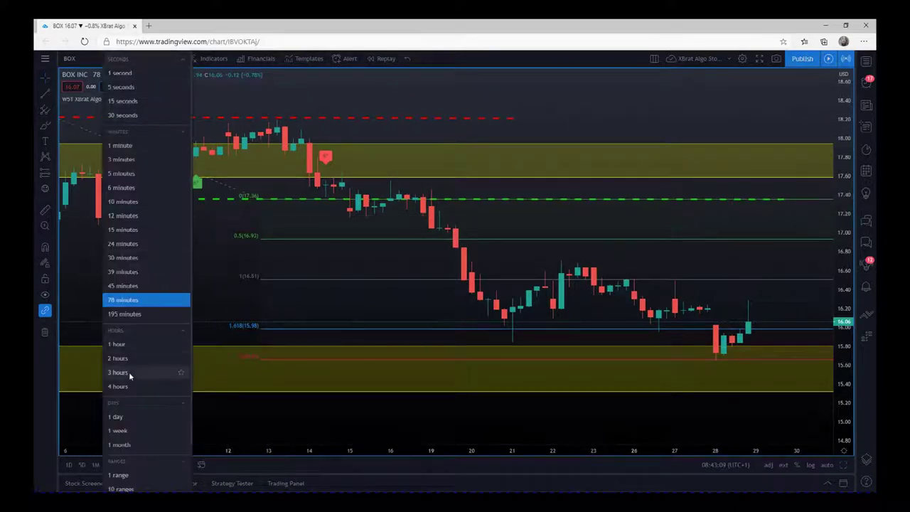
click(143, 422)
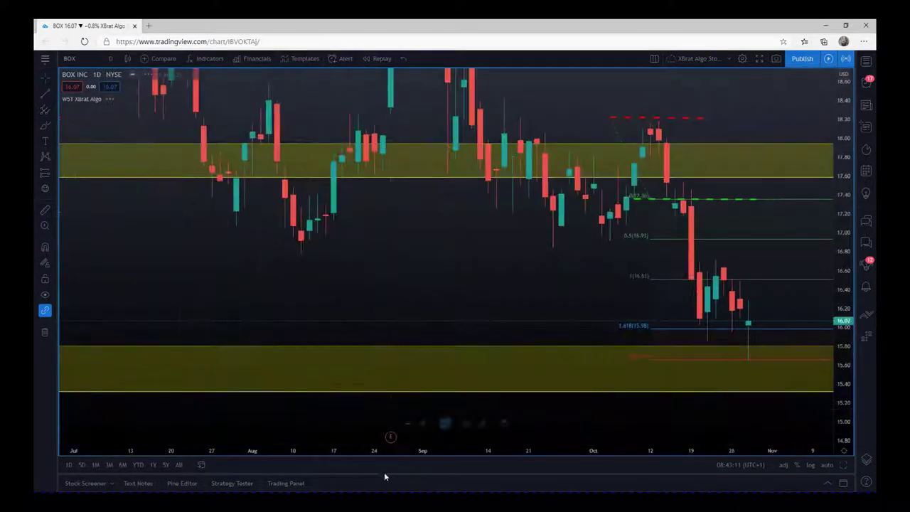
scroll(362, 454, down, 5)
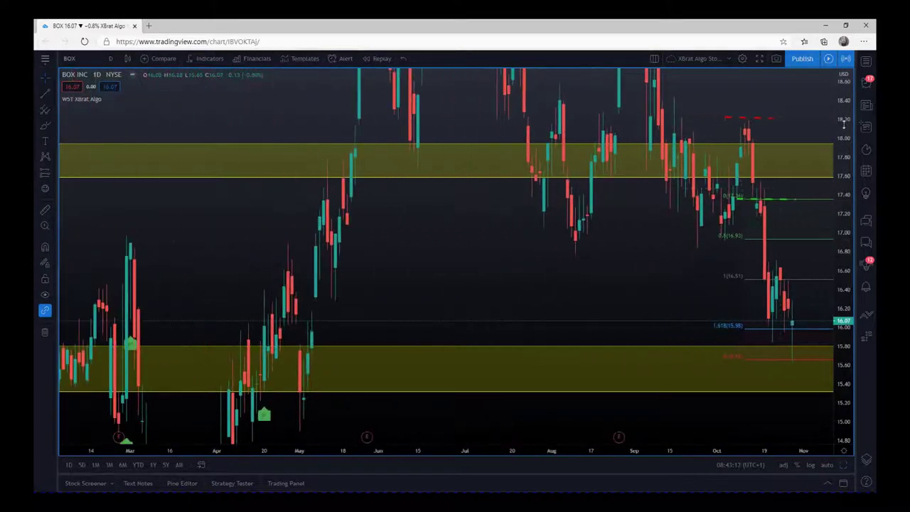
drag(625, 386, 493, 385)
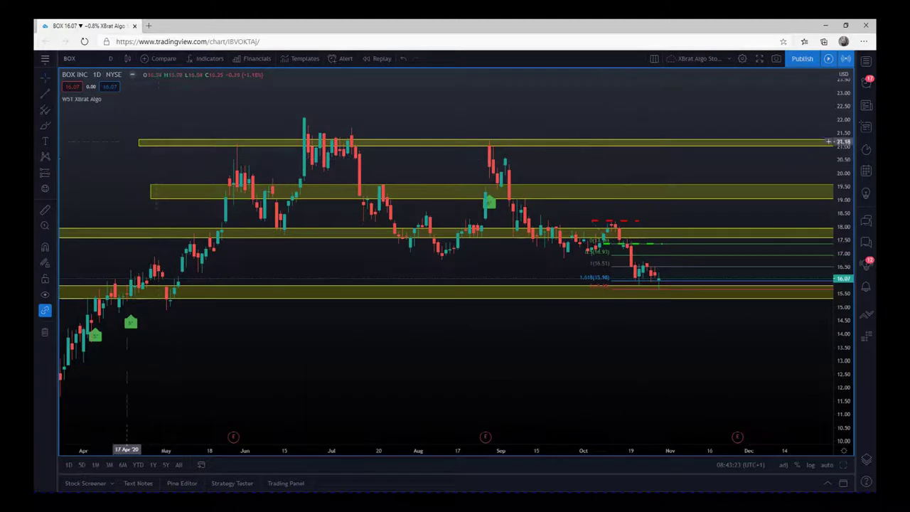
Step: Draw three short red dashed trend lines across the late-June, July and late-August highs
click(44, 95)
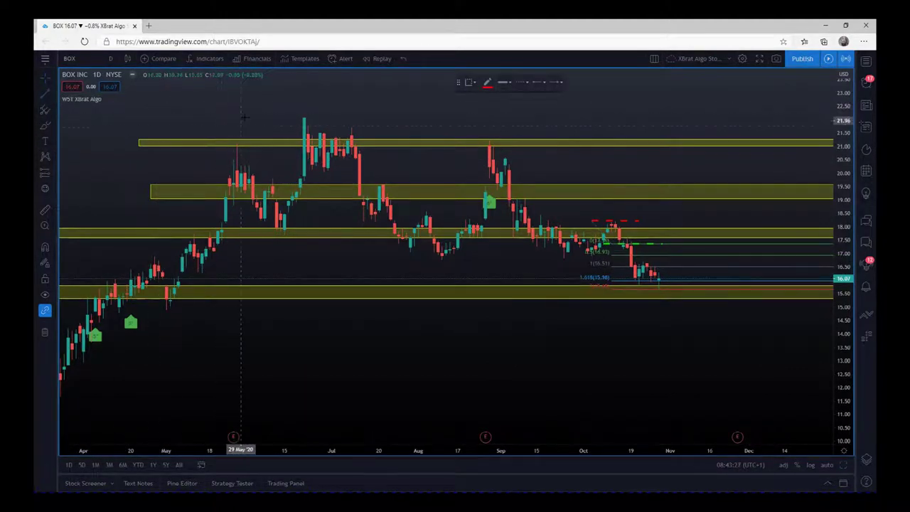
click(284, 116)
click(324, 117)
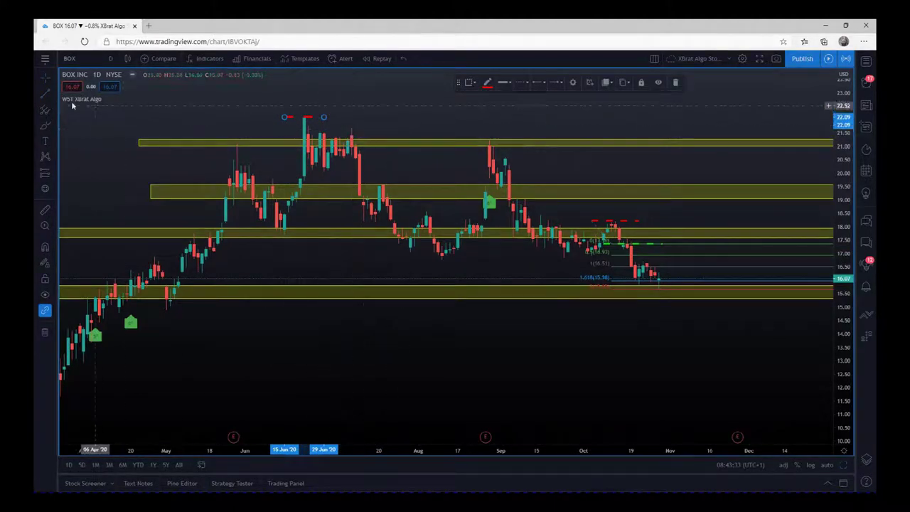
click(253, 128)
click(343, 128)
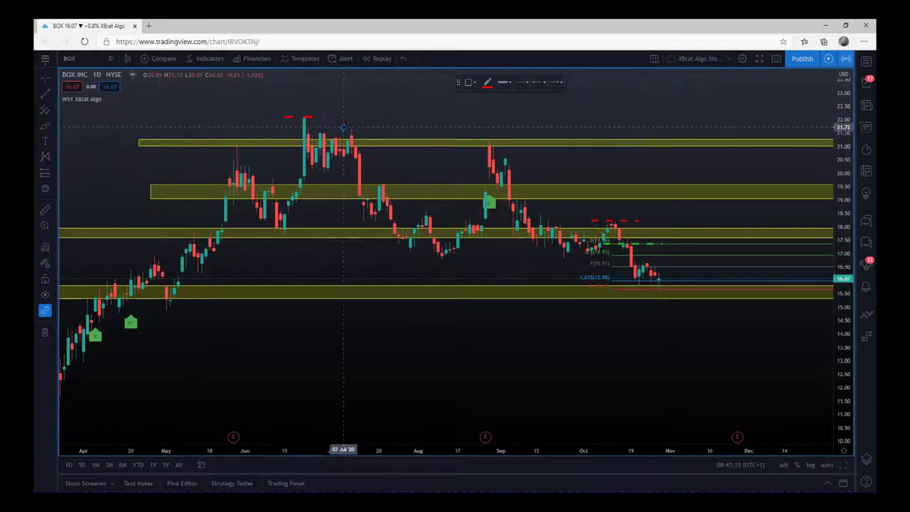
click(367, 128)
click(45, 93)
click(478, 136)
click(517, 136)
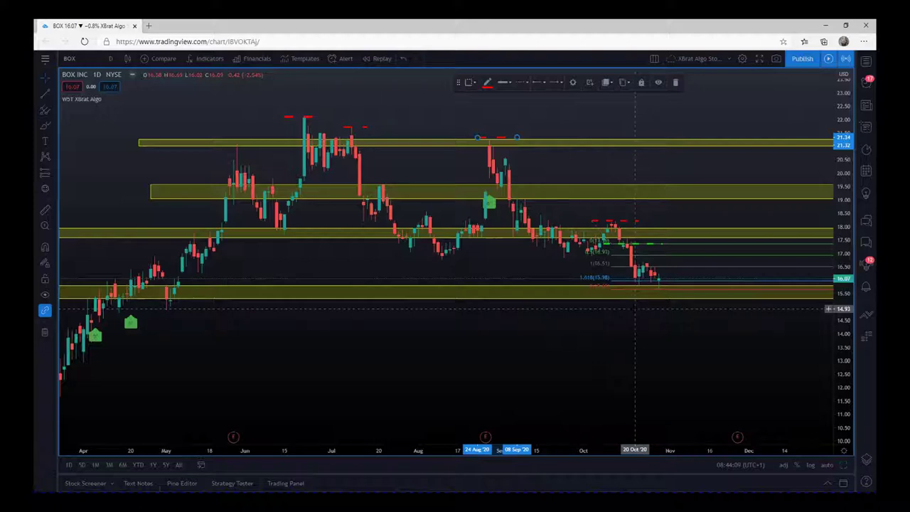
Step: Return BOX to 78-minute candles and zoom into the 15–19 price range around October
click(111, 60)
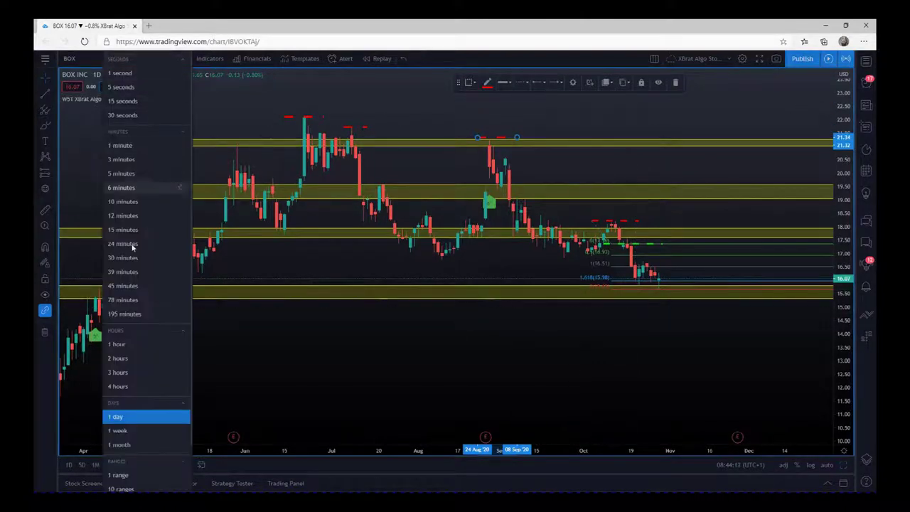
click(122, 299)
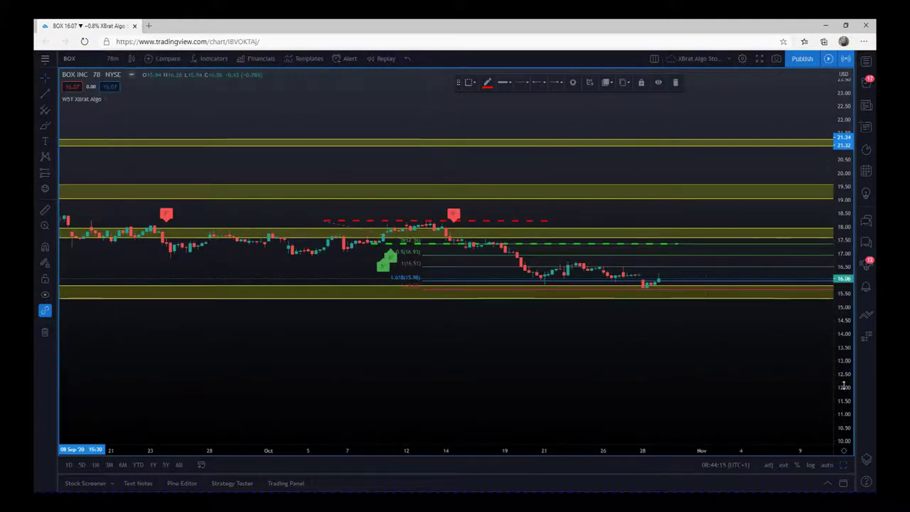
drag(845, 385, 857, 262)
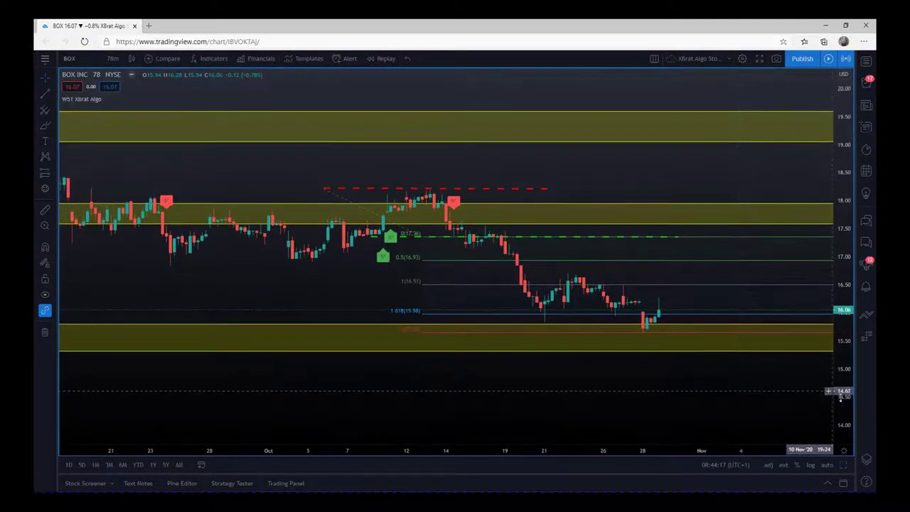
drag(846, 400, 846, 330)
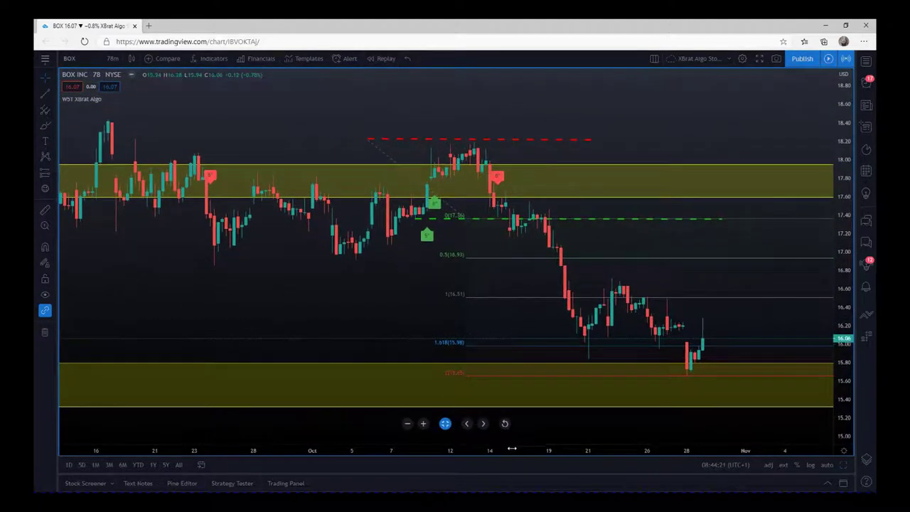
drag(496, 448, 490, 451)
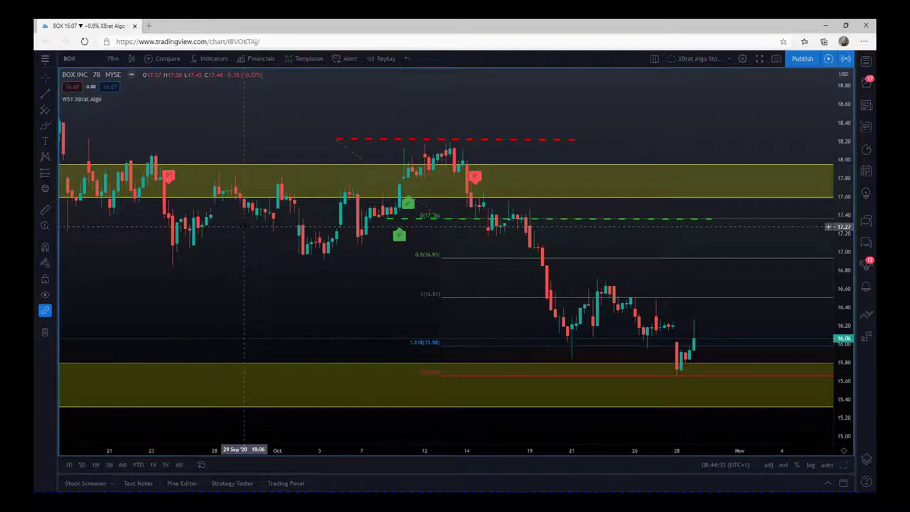
drag(839, 363, 840, 398)
drag(358, 287, 323, 284)
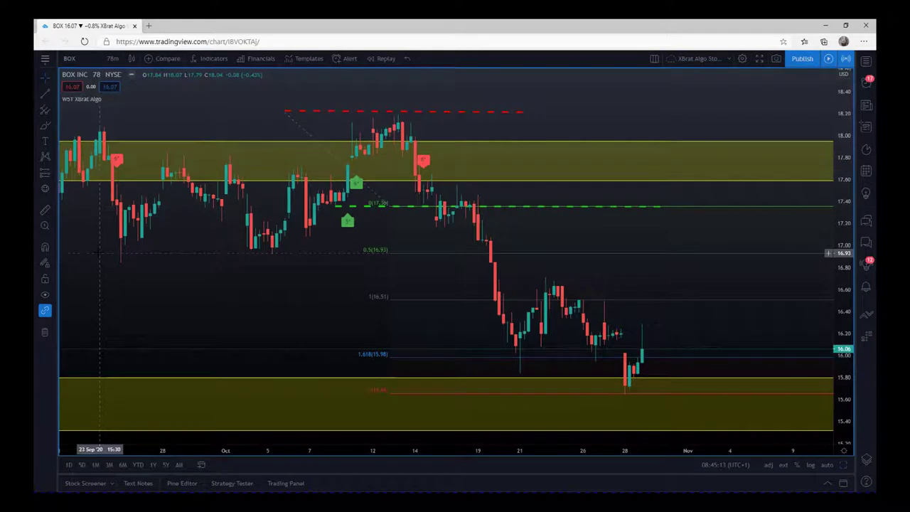
Step: Draw a thin rectangle around the 16.9 level from late September to late October
click(54, 129)
click(84, 161)
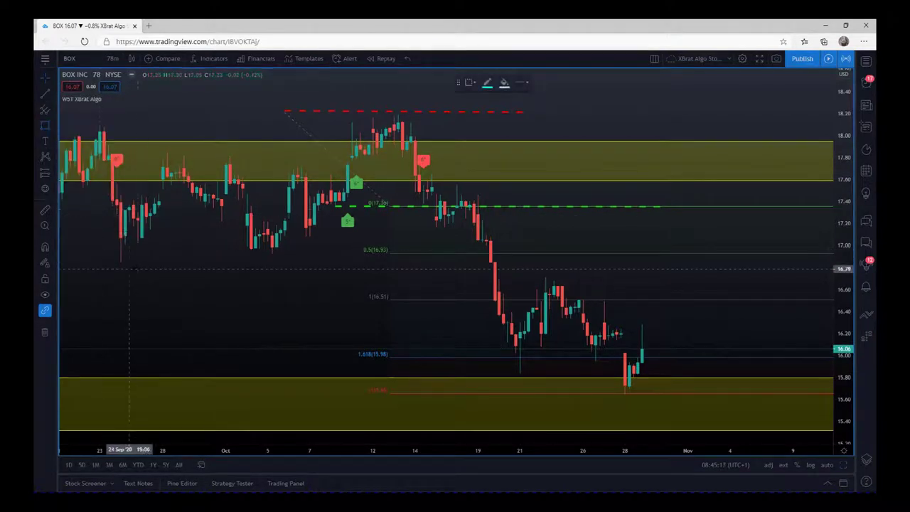
drag(104, 262, 659, 254)
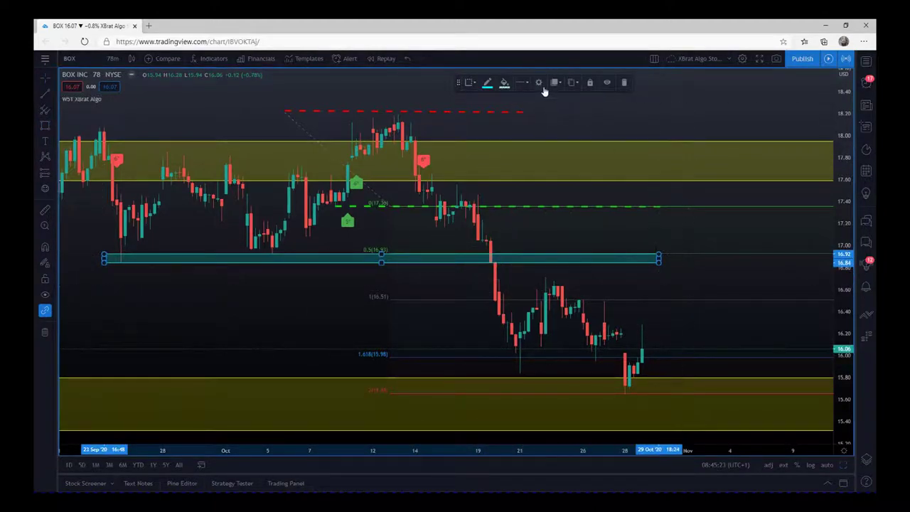
Step: Set the rectangle's border and fill colours to purple
click(488, 82)
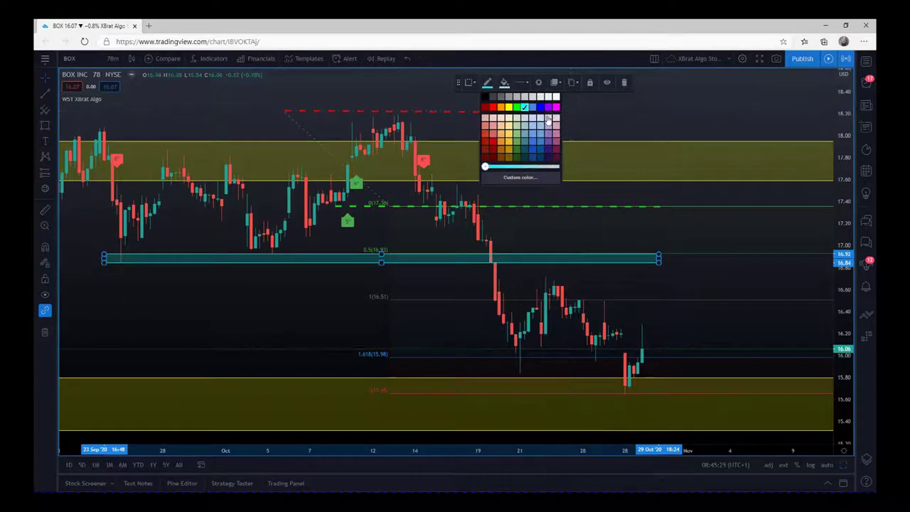
click(547, 109)
click(504, 82)
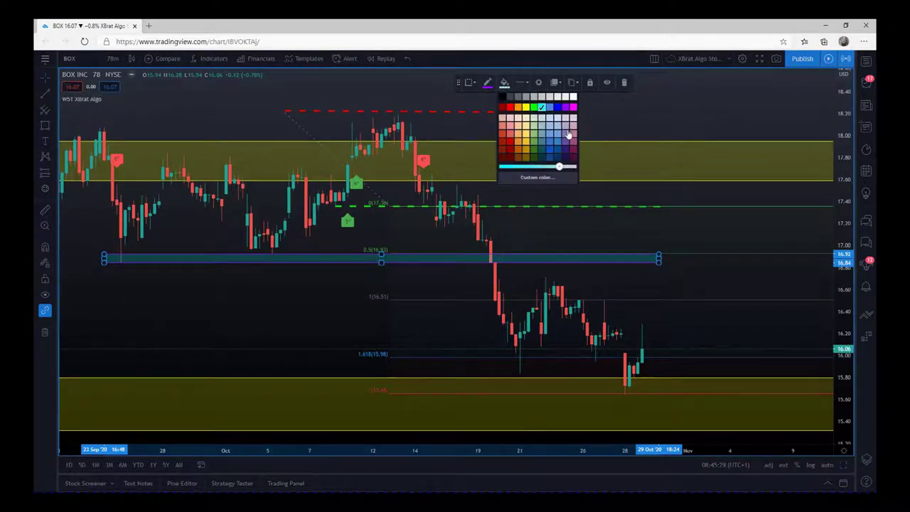
click(565, 108)
click(711, 299)
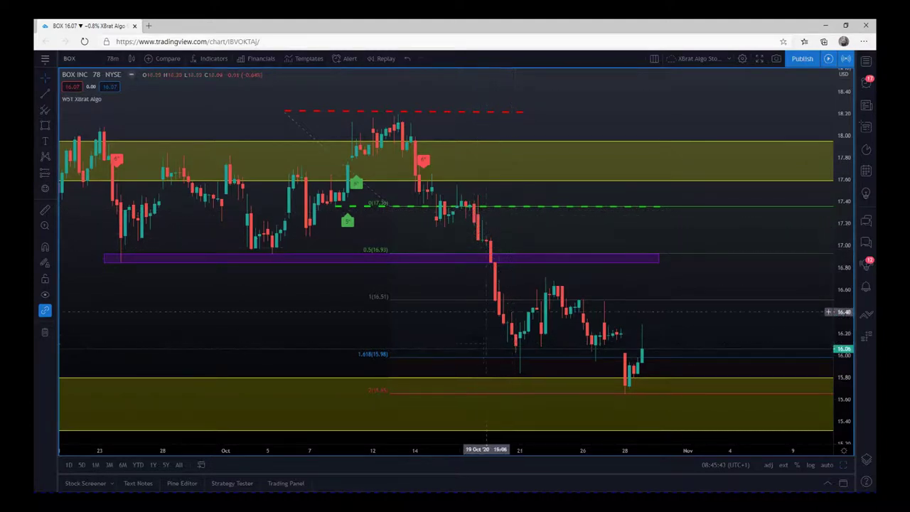
Step: Lower the red dashed line from 18.20 to about 16.75, beneath the purple 16.84–16.92 zone
mouse_move(427, 116)
mouse_down()
mouse_move(461, 122)
mouse_move(569, 240)
mouse_move(620, 251)
mouse_up()
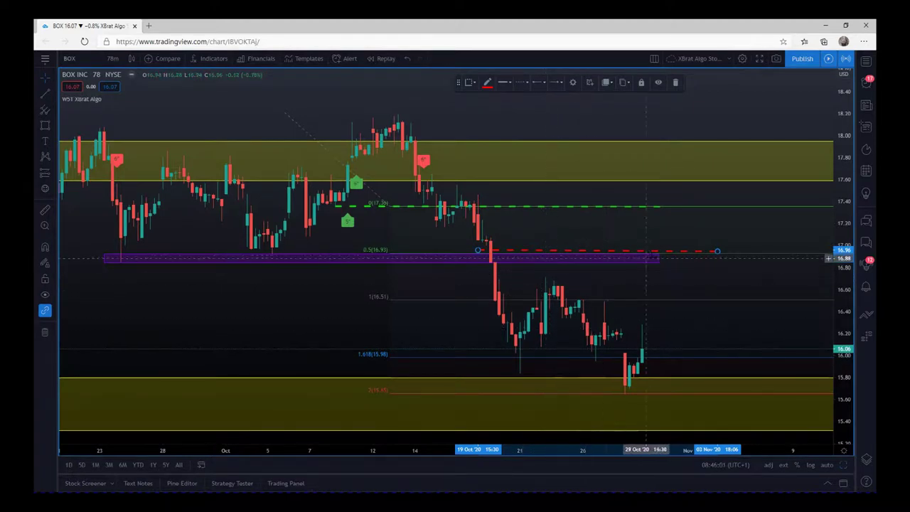
drag(670, 254, 674, 275)
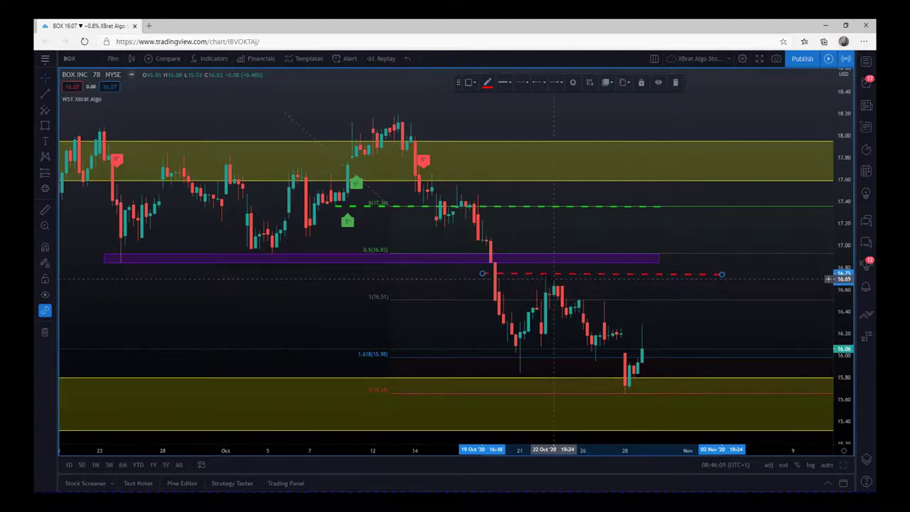